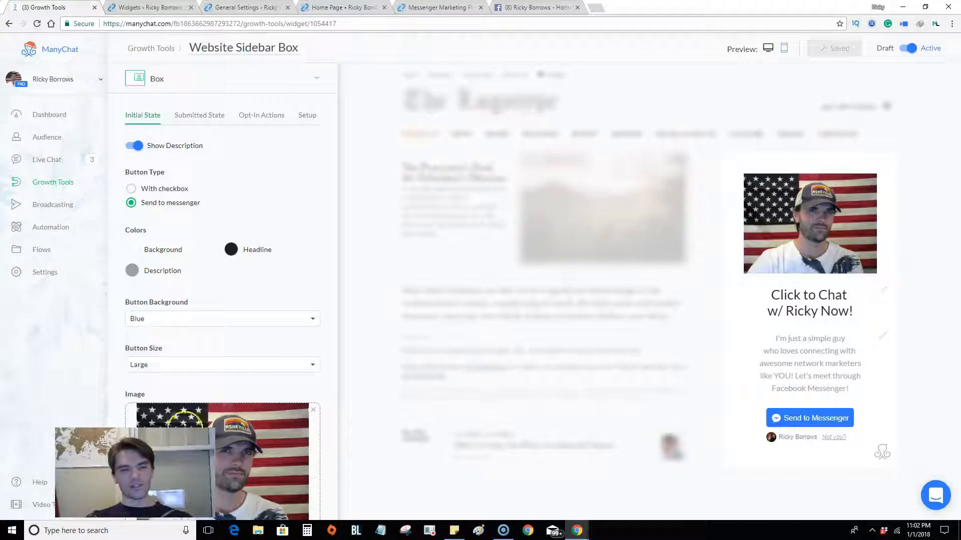
Open the Website Sidebar Box growth tool and review the available widget types, leaving Box selected
click(56, 188)
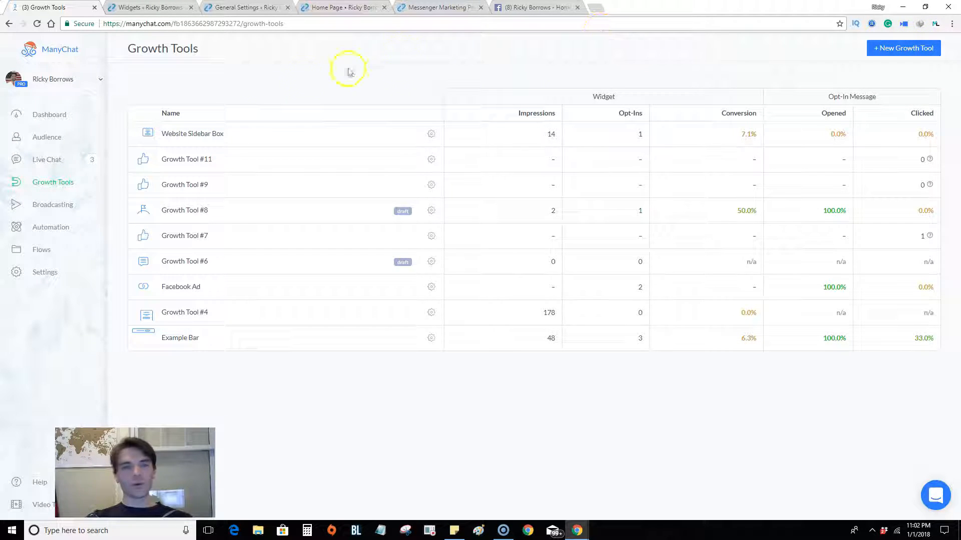
click(328, 143)
click(320, 78)
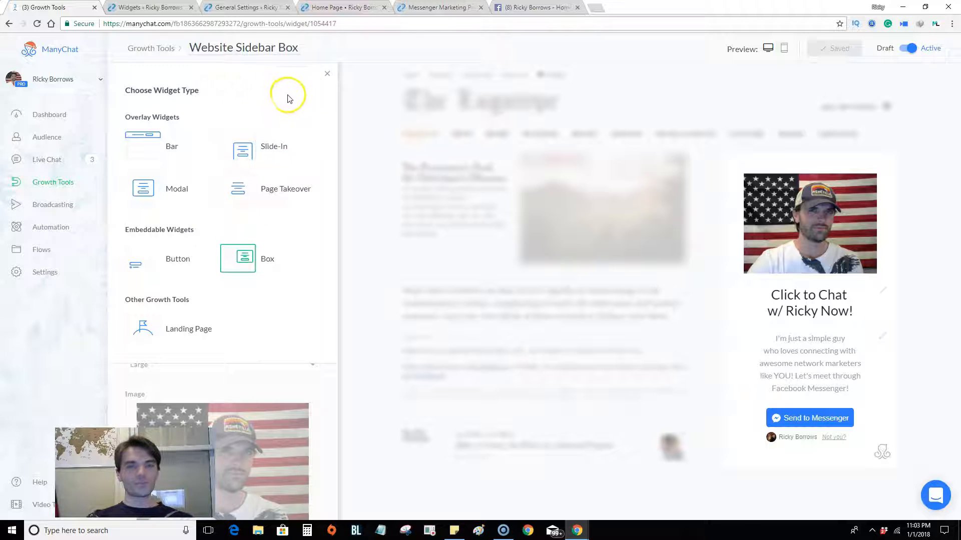
click(327, 75)
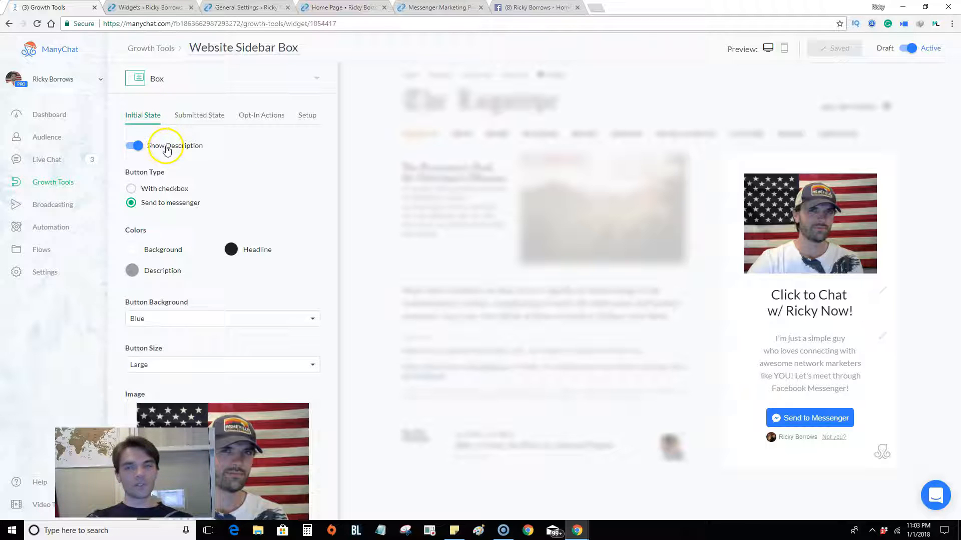
Review the initial state's button types and image placement options, leaving Send to messenger and Above Headline selected
click(173, 192)
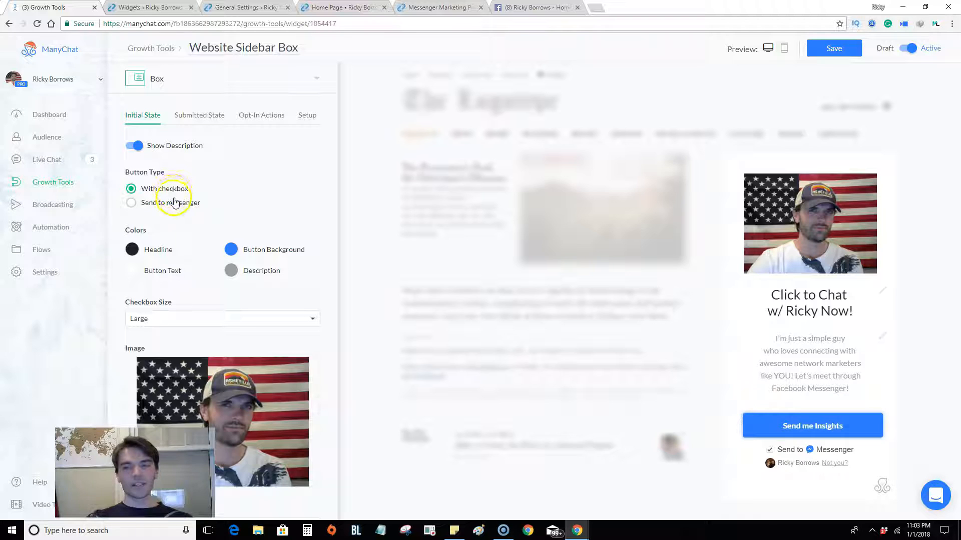
click(162, 204)
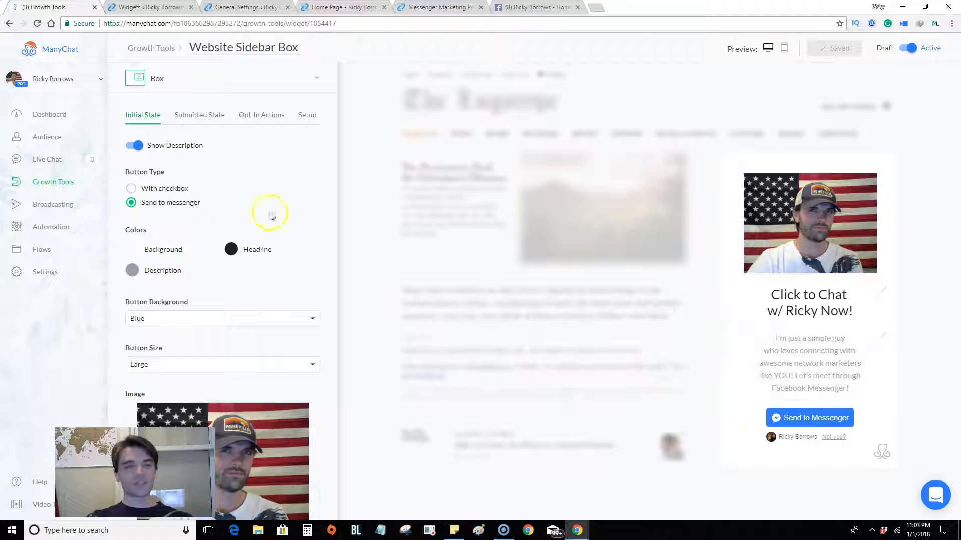
scroll(277, 188, down, 3)
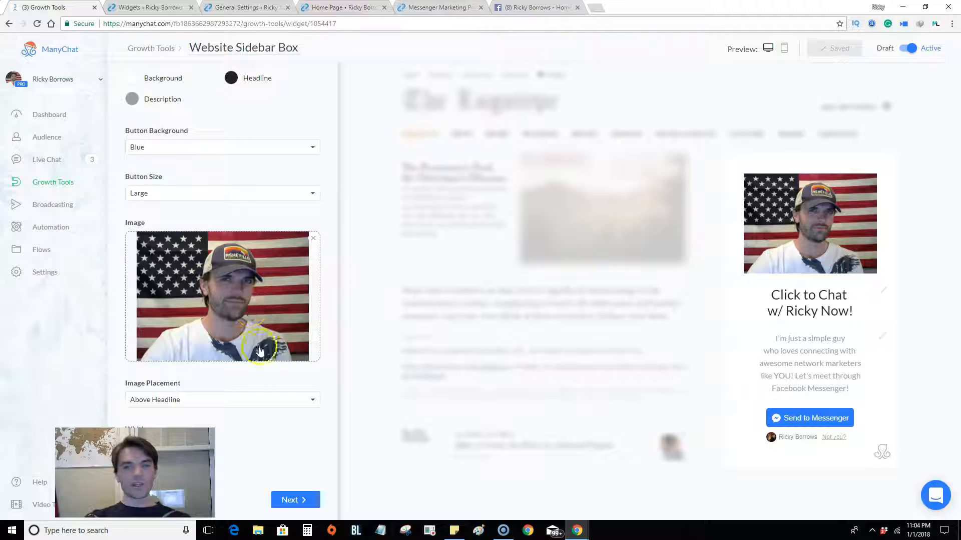
click(216, 400)
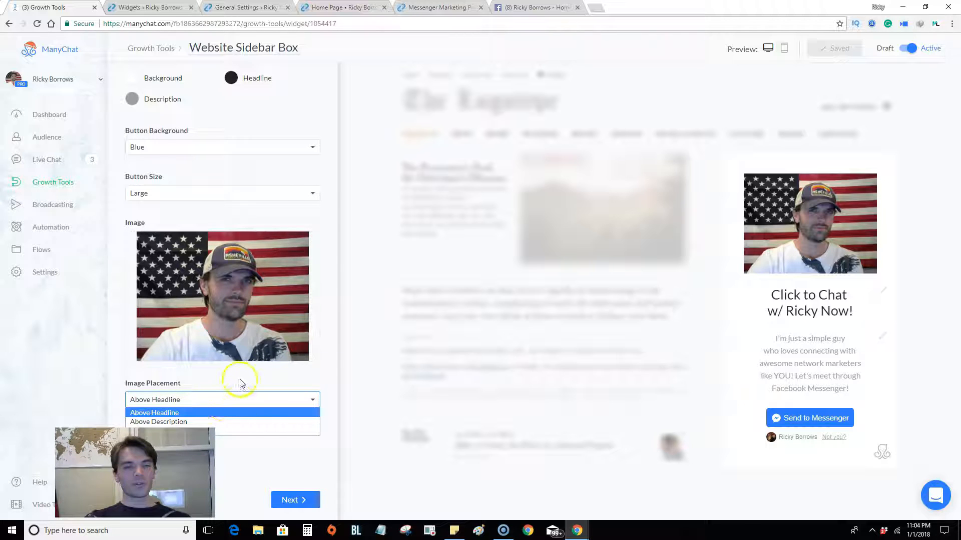
click(252, 405)
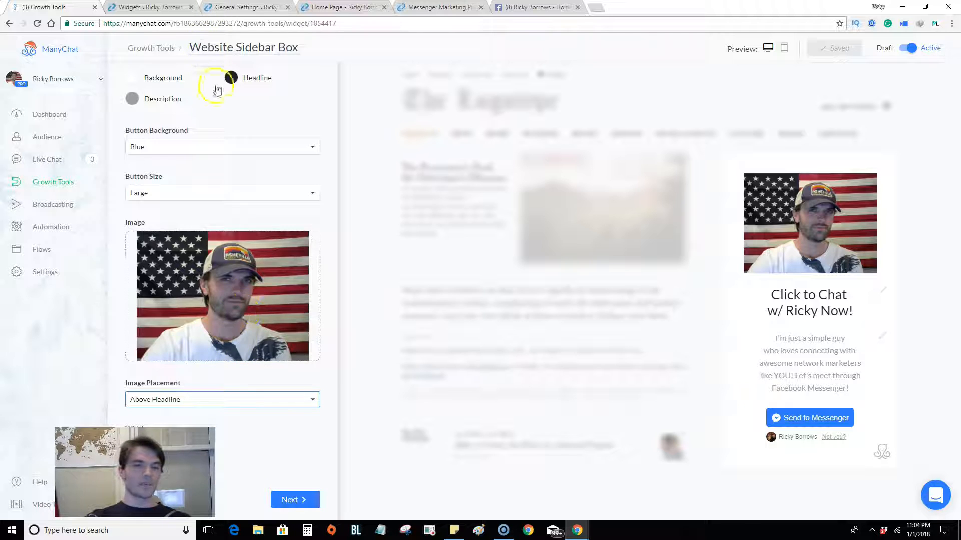
Review the box's submitted state and opt-in actions, leaving Example Sequence as the subscriber sequence
scroll(218, 107, up, 4)
click(209, 117)
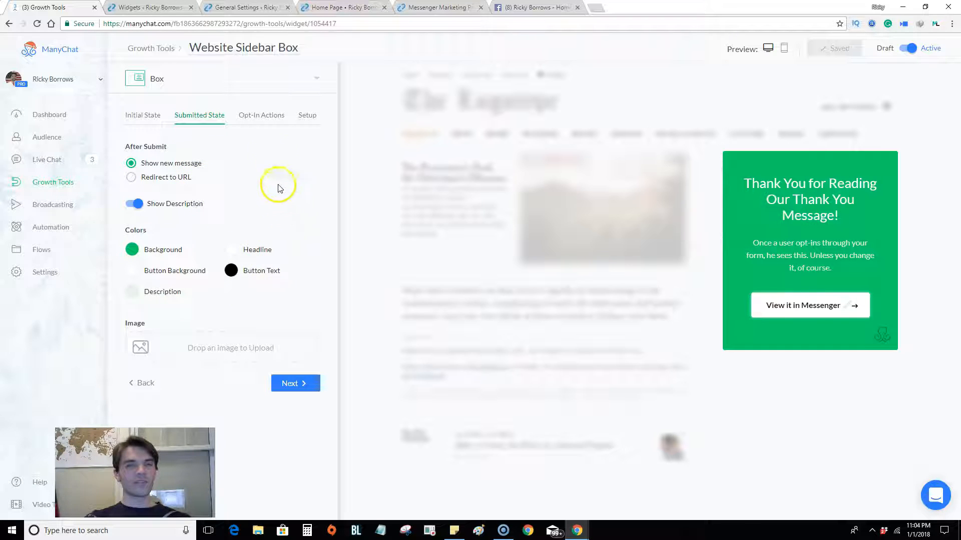
click(273, 124)
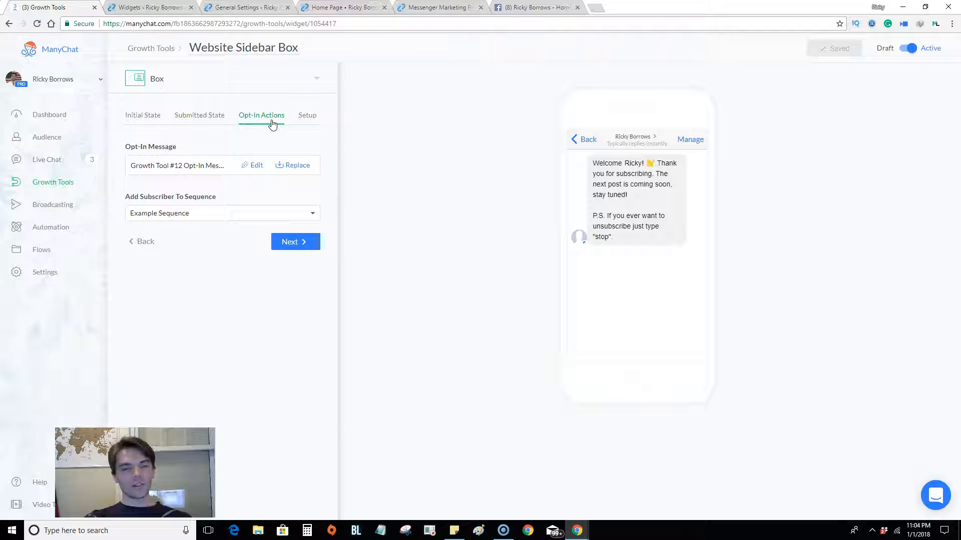
click(280, 219)
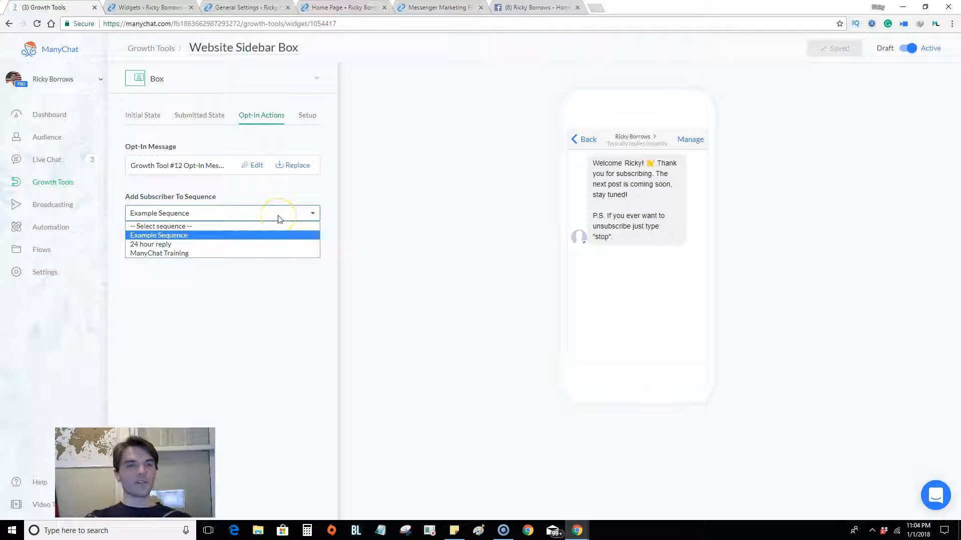
click(234, 198)
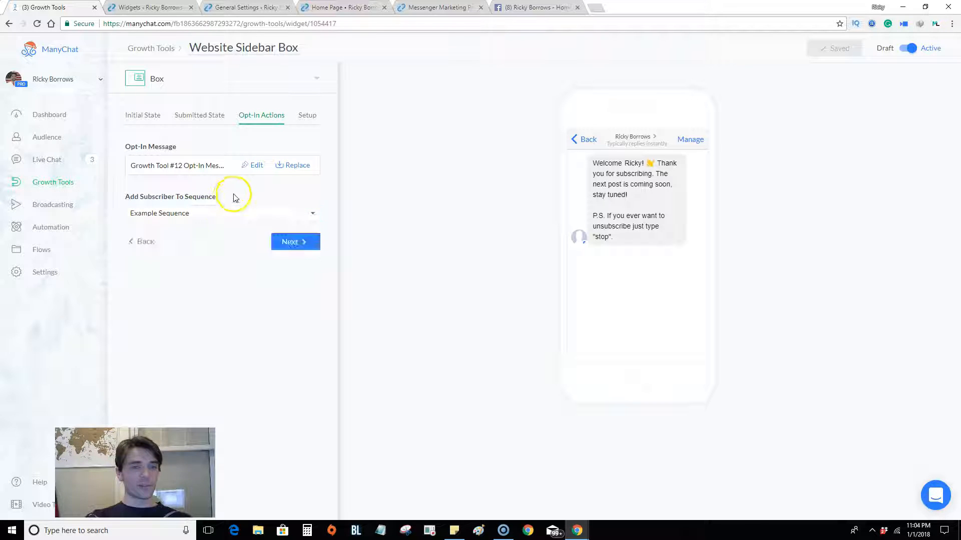
Review the box's setup, including website authorization and the ManyChat JavaScript snippet installation, and close the website setup dialog
click(306, 116)
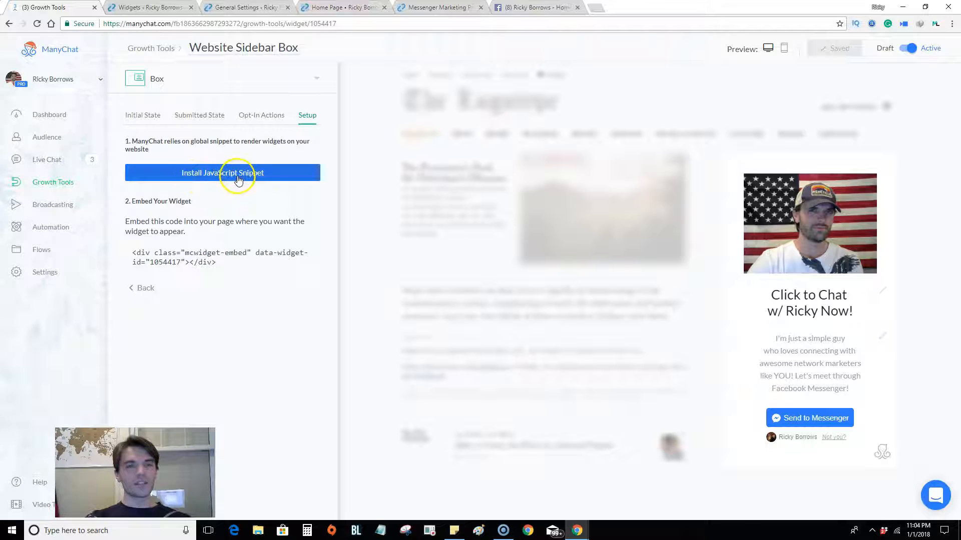
click(282, 174)
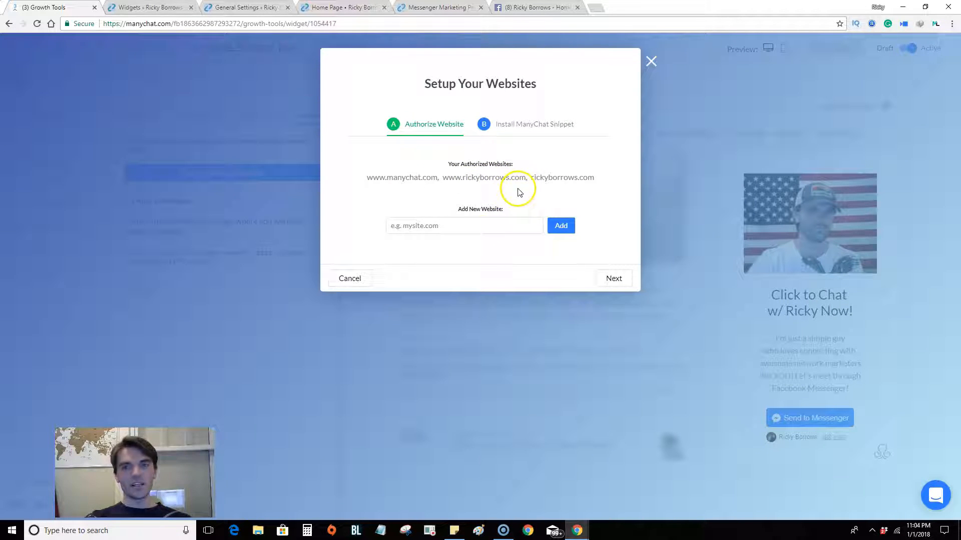
click(482, 226)
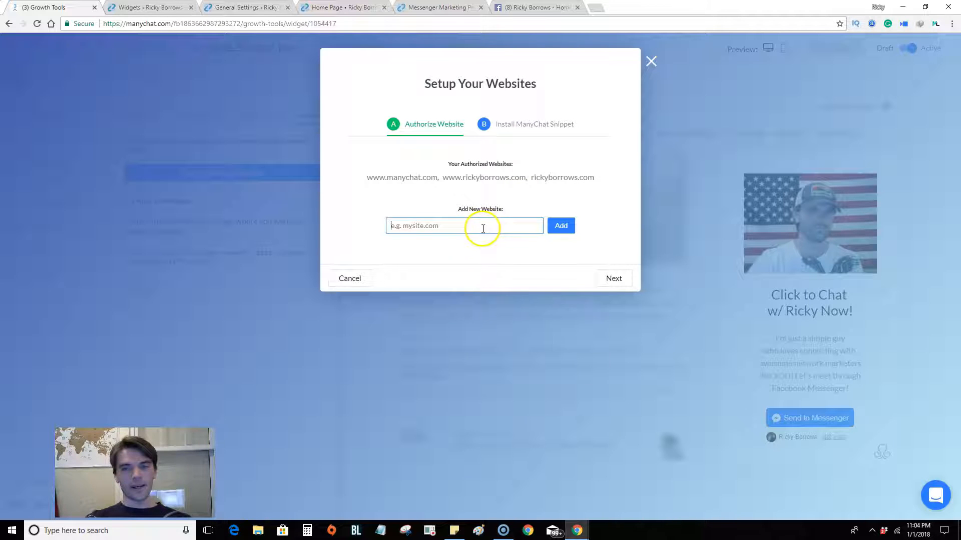
click(539, 128)
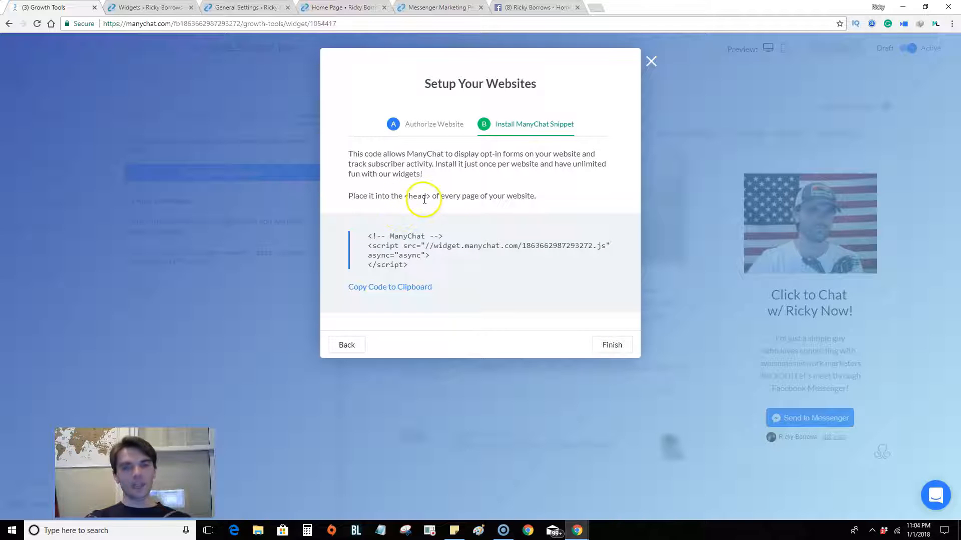
click(612, 349)
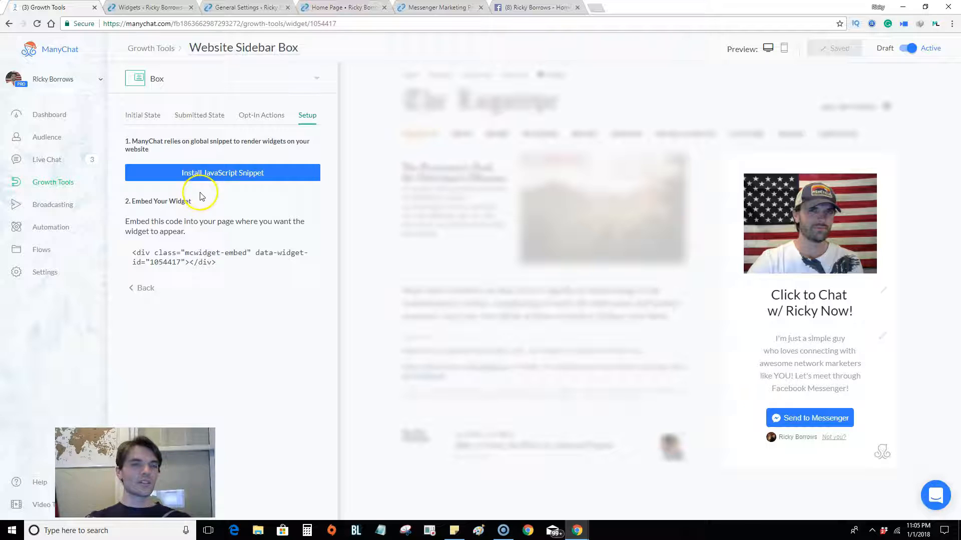
click(283, 176)
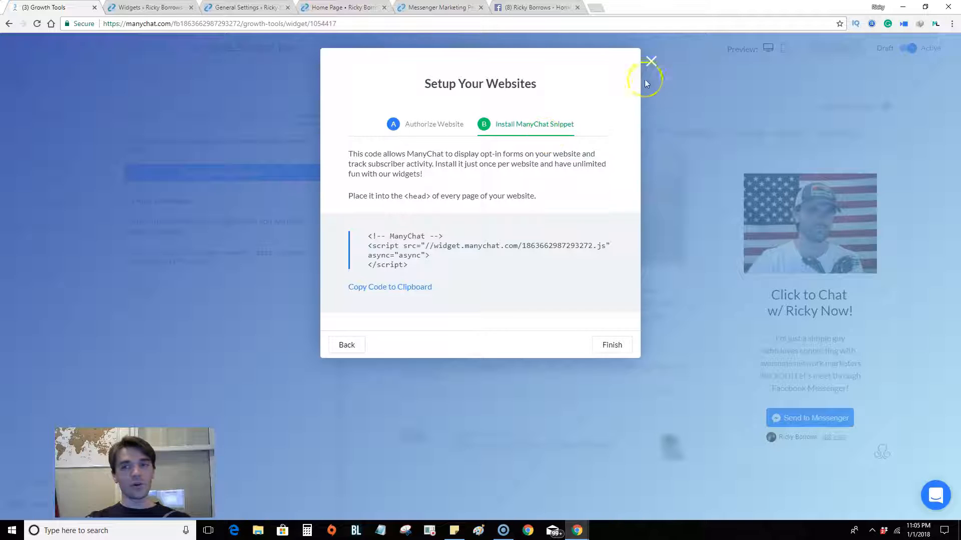
click(651, 61)
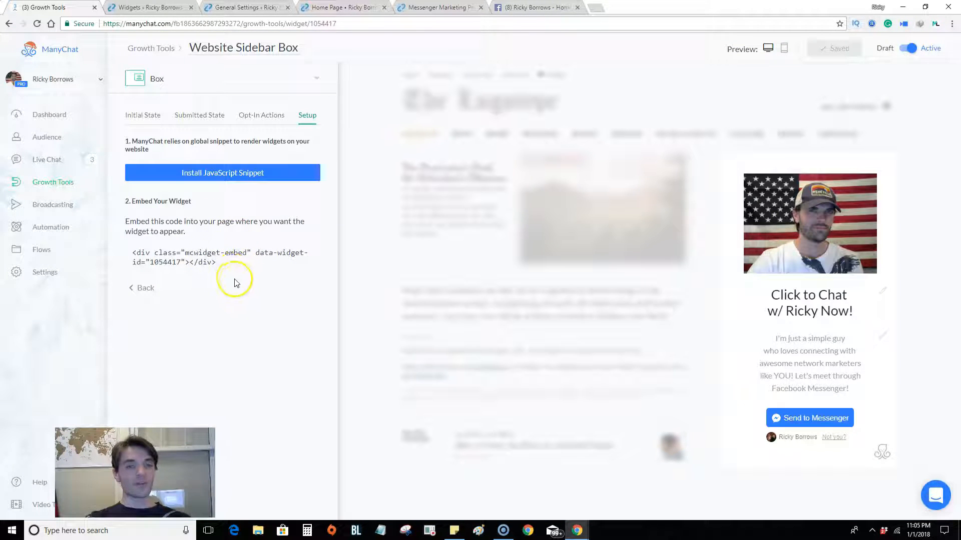
Copy the box widget's div embed code from the setup instructions
drag(215, 263, 132, 254)
right_click(146, 247)
click(161, 254)
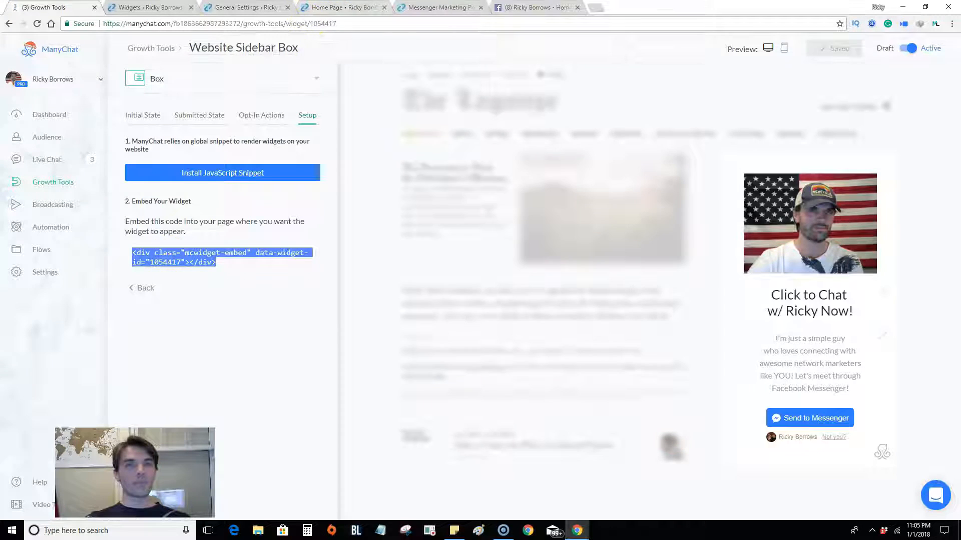
Switch to the WordPress Widgets page, locate the available Text widget, and examine the embed code in the sidebar's Text widget
click(325, 7)
click(245, 7)
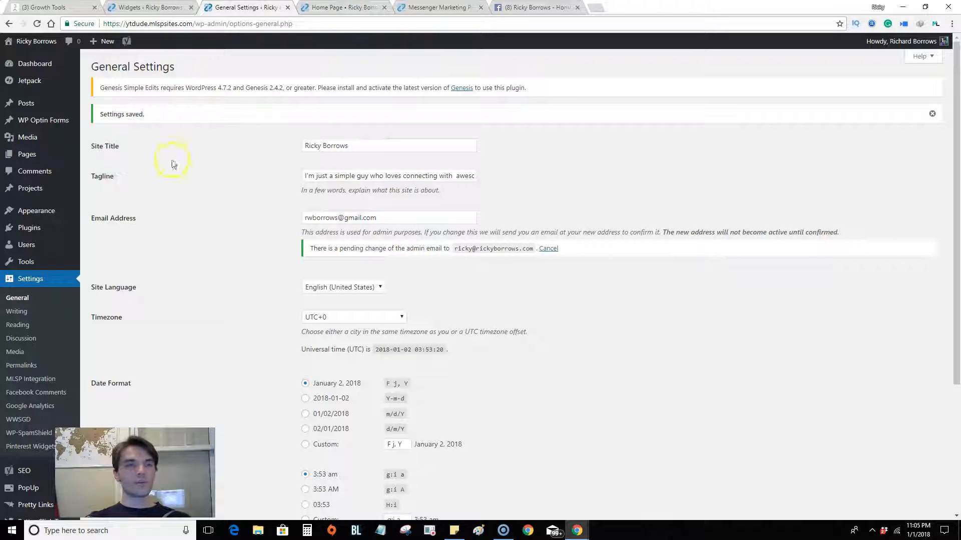
click(155, 9)
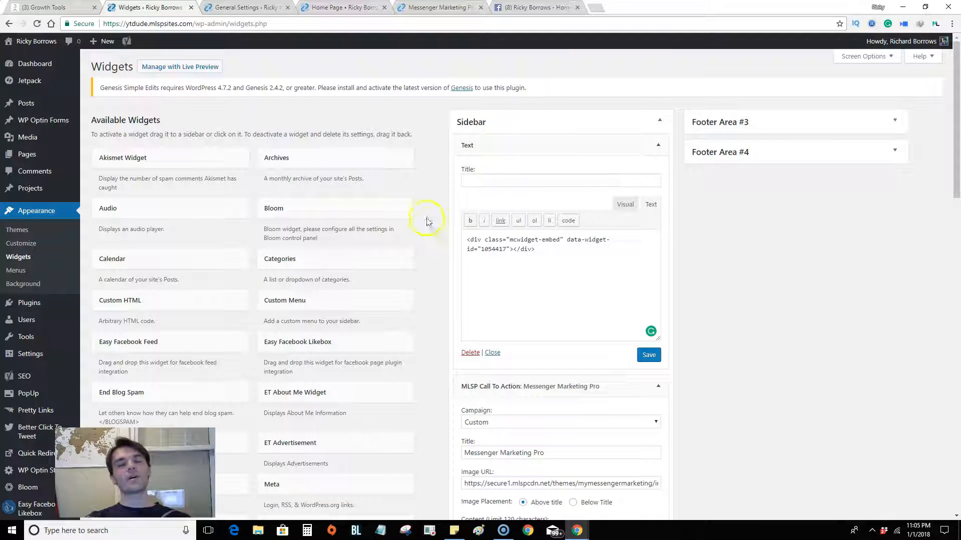
scroll(392, 272, down, 6)
scroll(372, 276, down, 3)
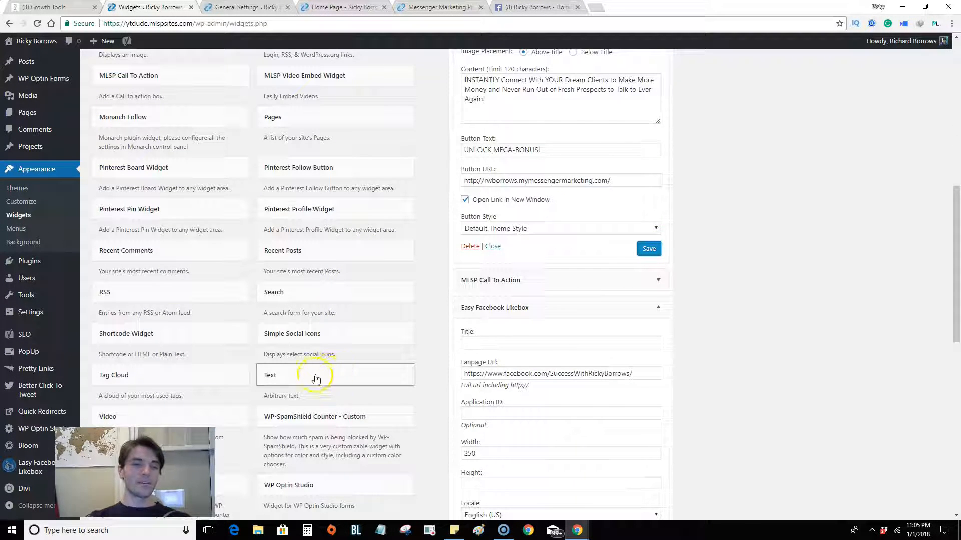
scroll(586, 337, up, 9)
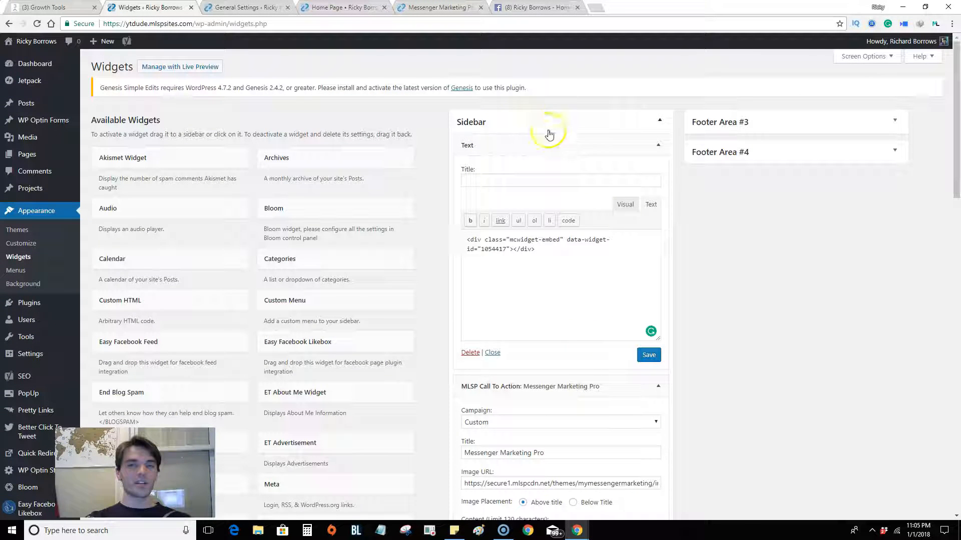
click(550, 249)
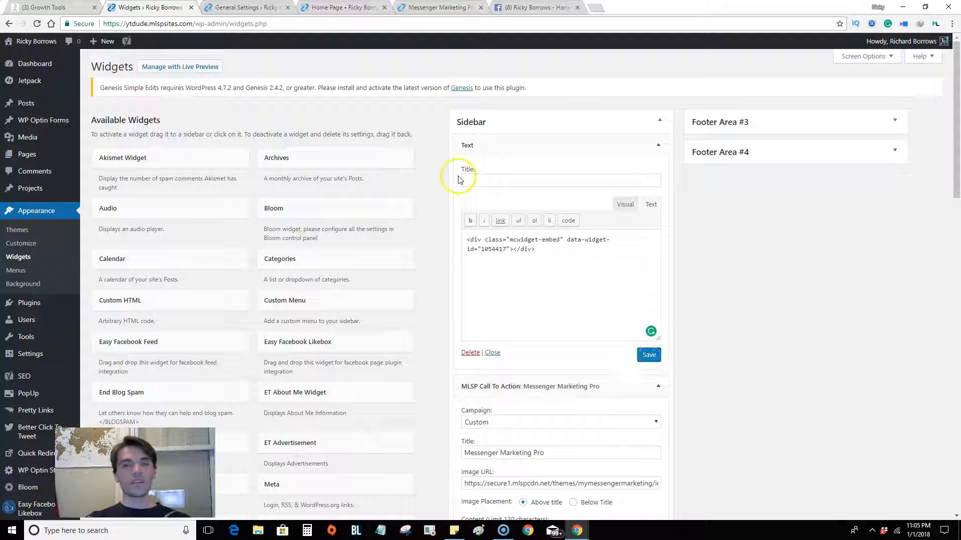
Switch to the website's home page and examine how the Messenger chat box appears in its sidebar
click(350, 7)
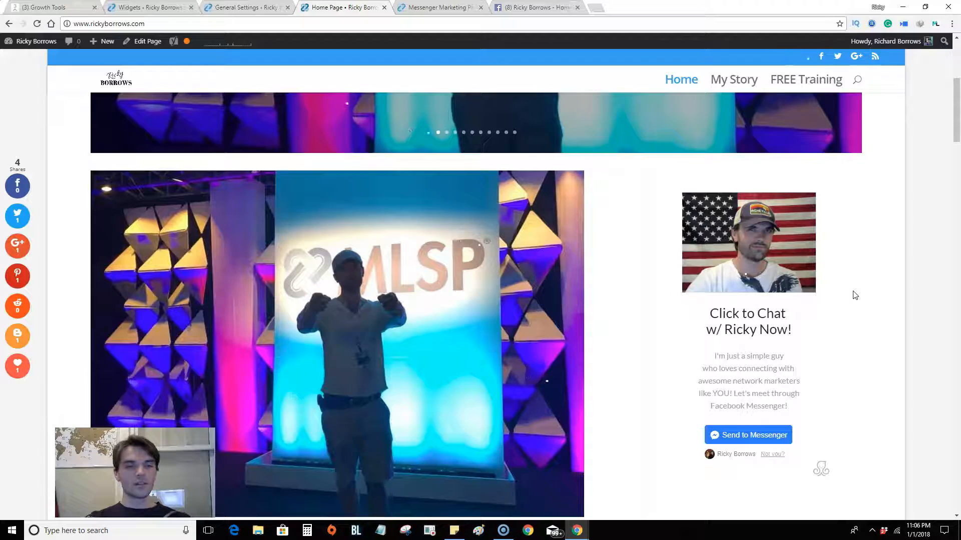
scroll(855, 296, up, 5)
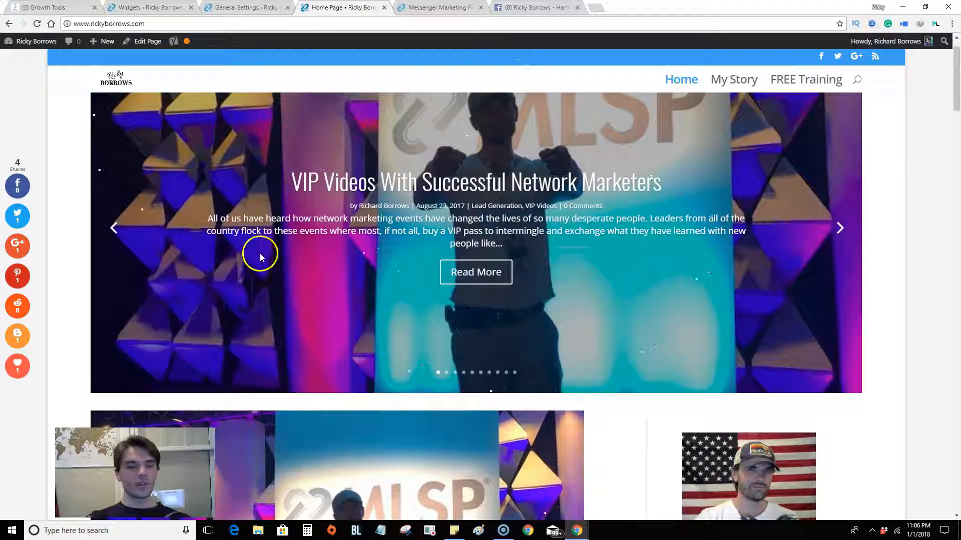
scroll(467, 265, down, 3)
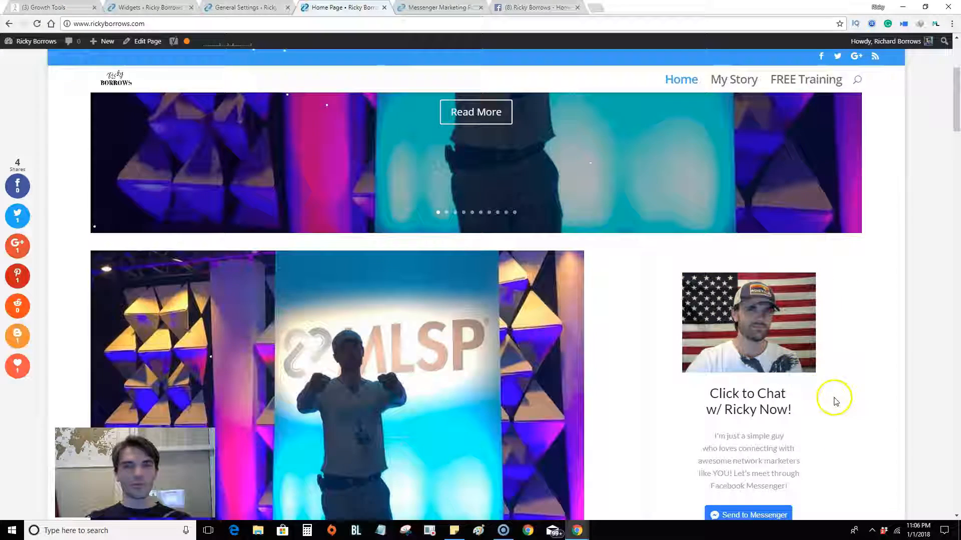
scroll(879, 422, up, 4)
scroll(916, 400, down, 6)
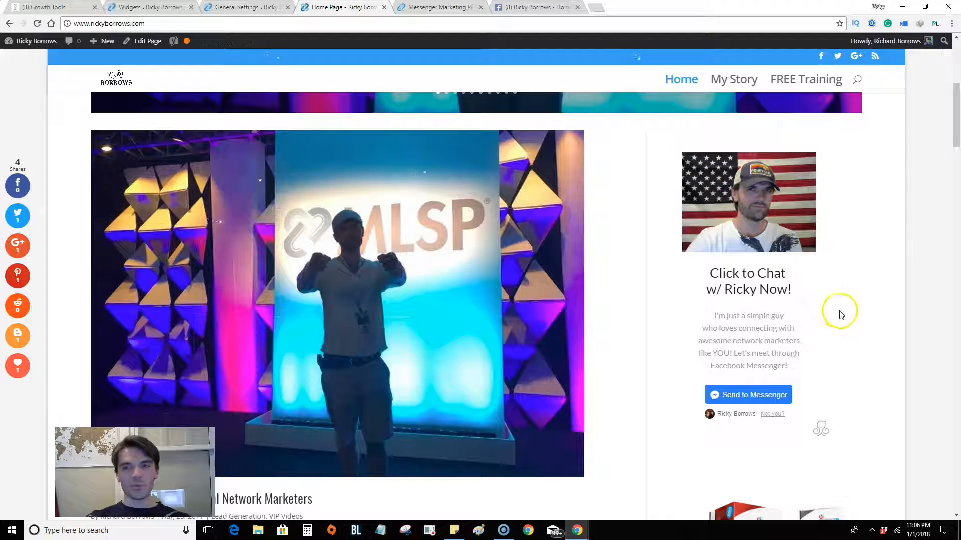
scroll(873, 366, up, 6)
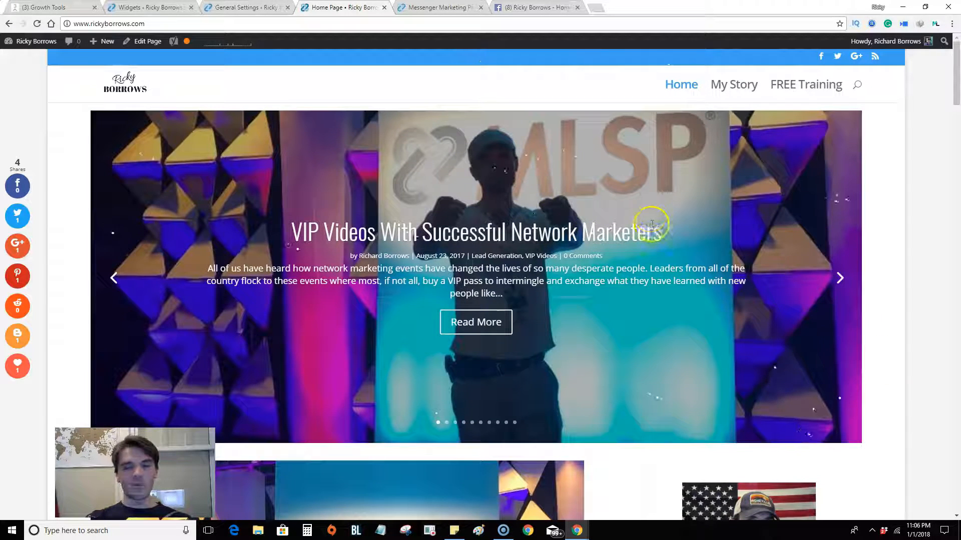
scroll(655, 189, down, 6)
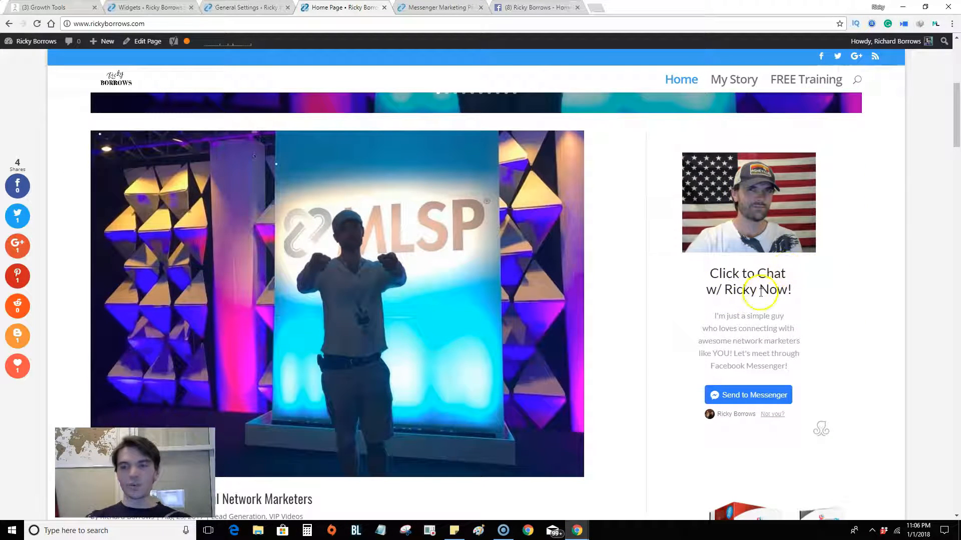
scroll(813, 303, down, 1)
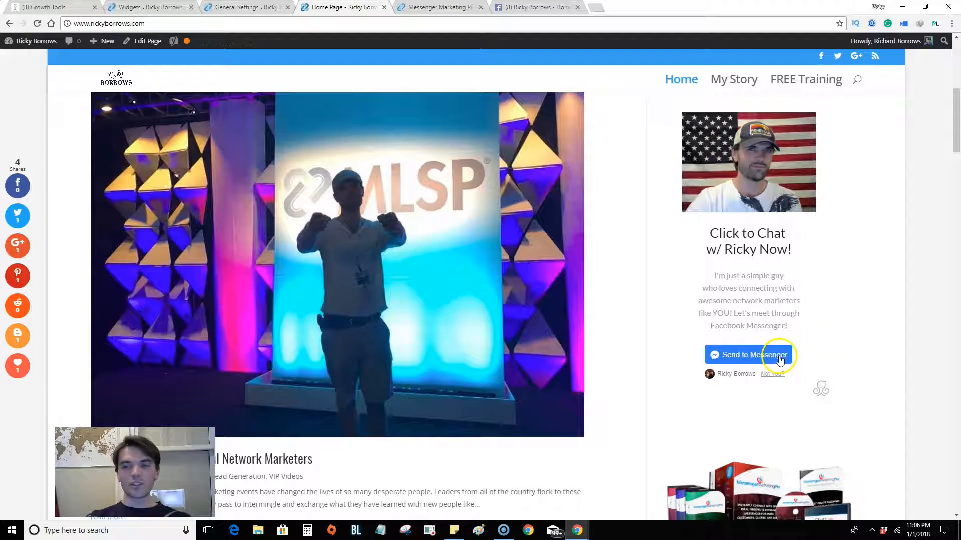
scroll(875, 343, up, 6)
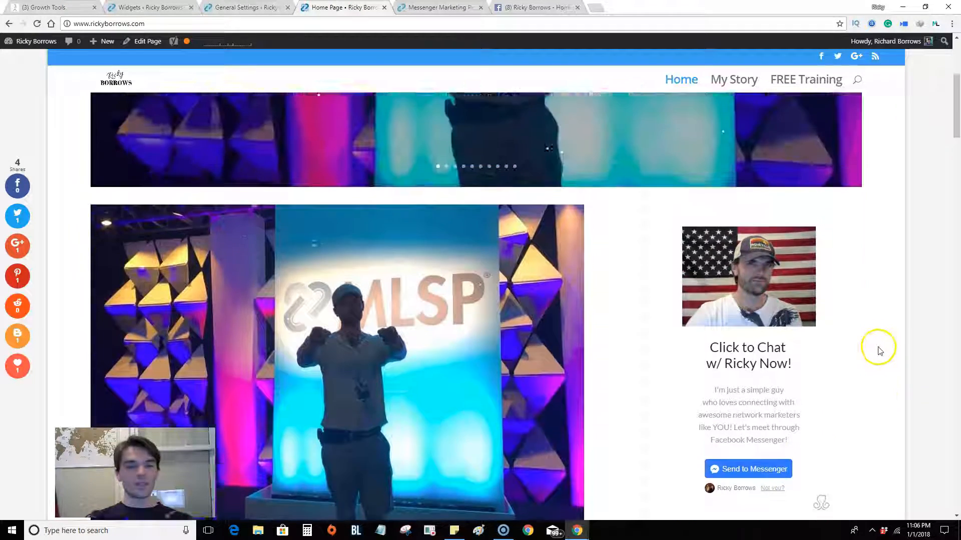
scroll(265, 360, down, 4)
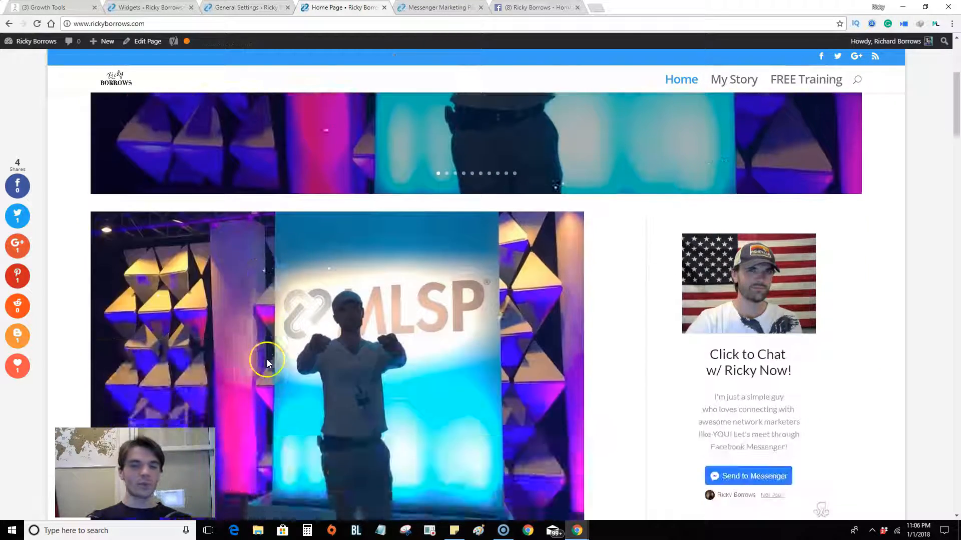